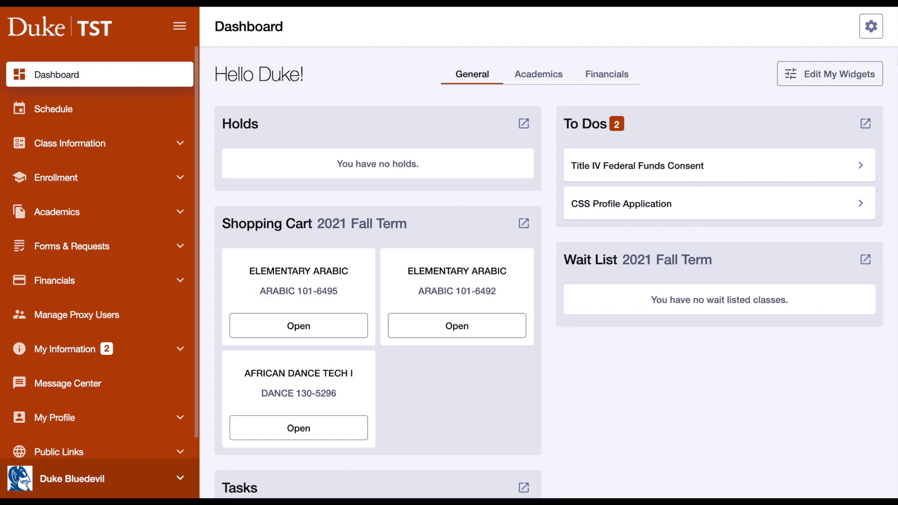
- View the Enrollment Dates page, then go to the 2021 Fall Term shopping cart
{"action": "left_click", "coordinate": [181, 178]}
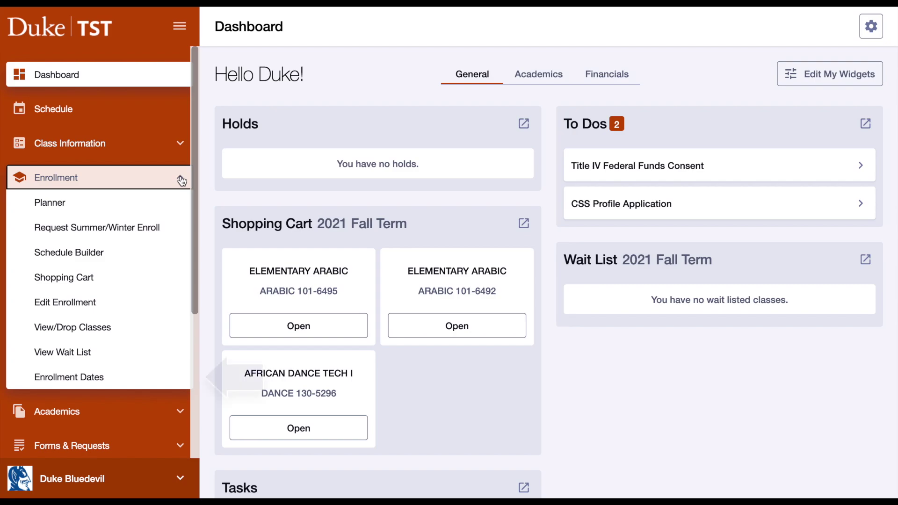
{"action": "left_click", "coordinate": [117, 376]}
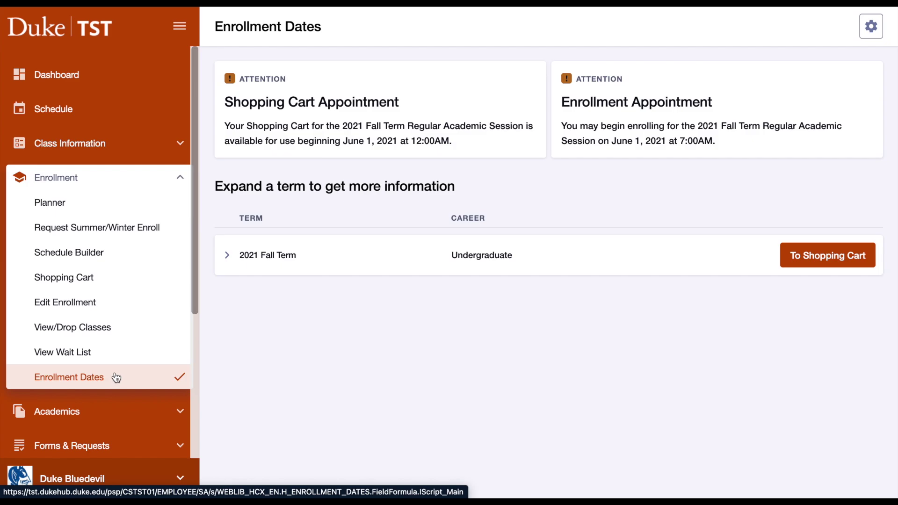
{"action": "left_click", "coordinate": [116, 281]}
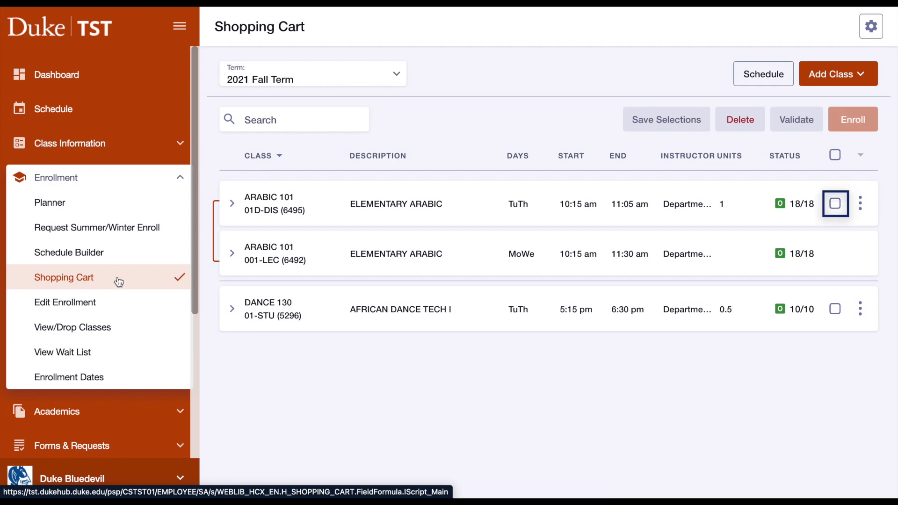
- Select ARABIC 101 01D-DIS and DANCE 130 in the cart, validate them, and proceed to enroll
{"action": "left_click", "coordinate": [835, 204]}
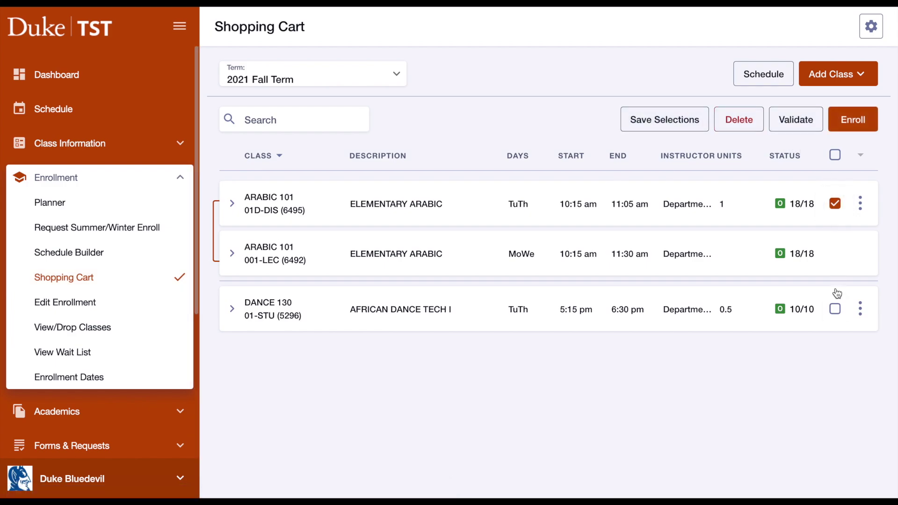
{"action": "left_click", "coordinate": [836, 309]}
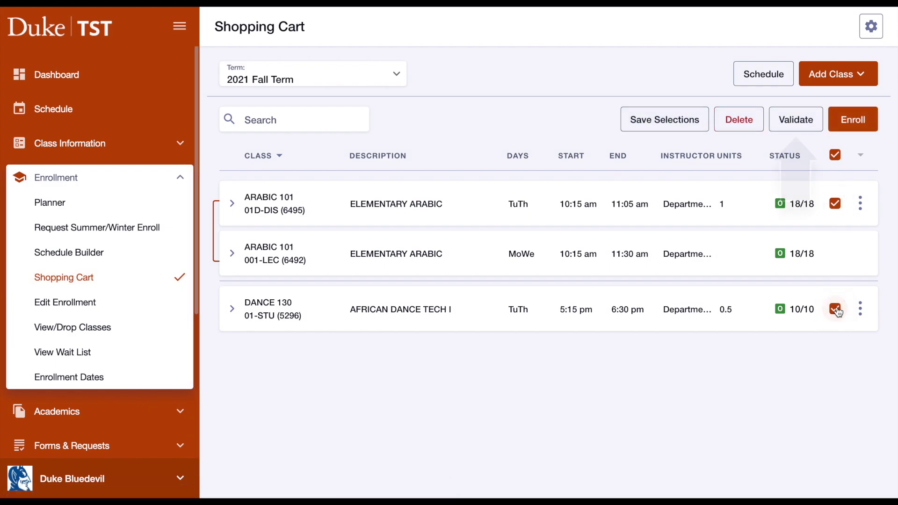
{"action": "left_click", "coordinate": [800, 122]}
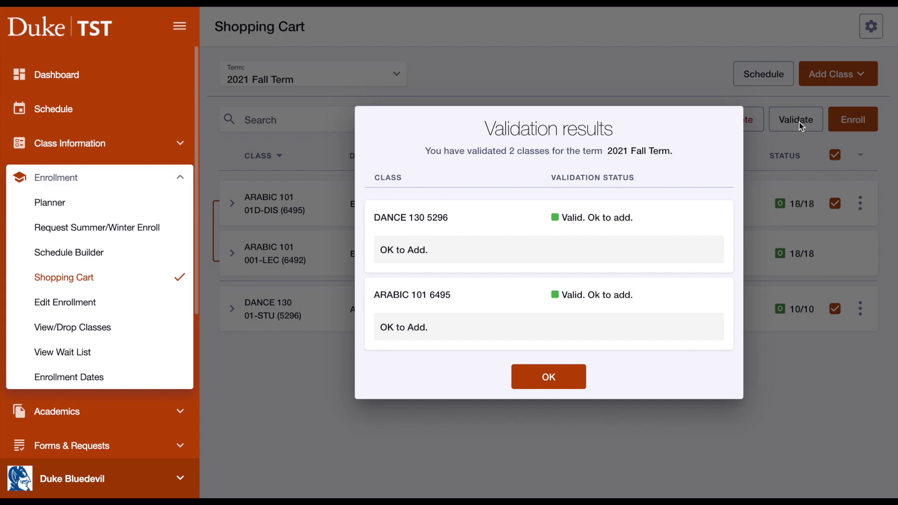
{"action": "left_click", "coordinate": [559, 380]}
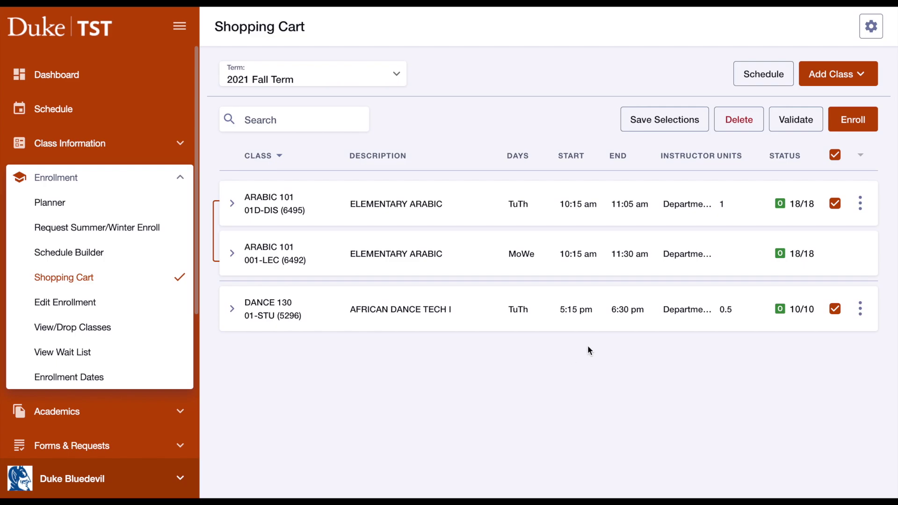
{"action": "left_click", "coordinate": [844, 127]}
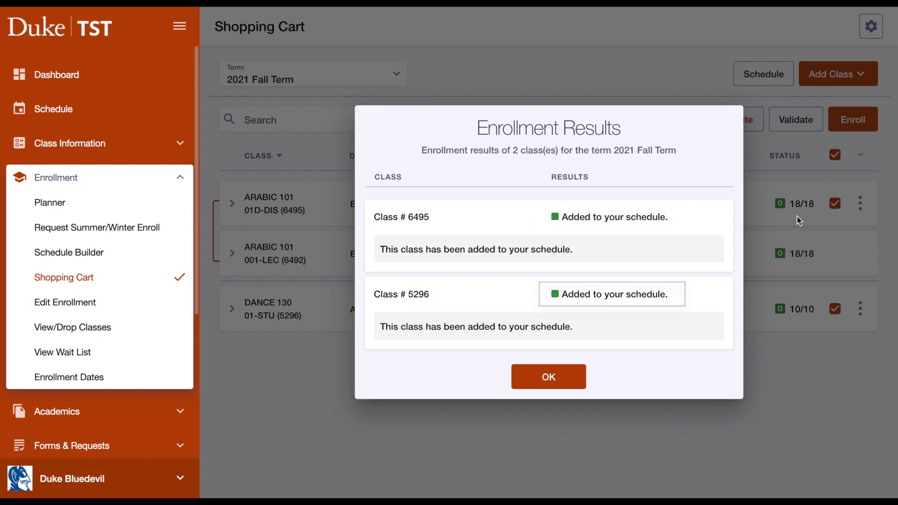
- Accept the enrollment results for classes 6495 and 5296 and collapse the Enrollment menu
{"action": "left_click", "coordinate": [553, 383]}
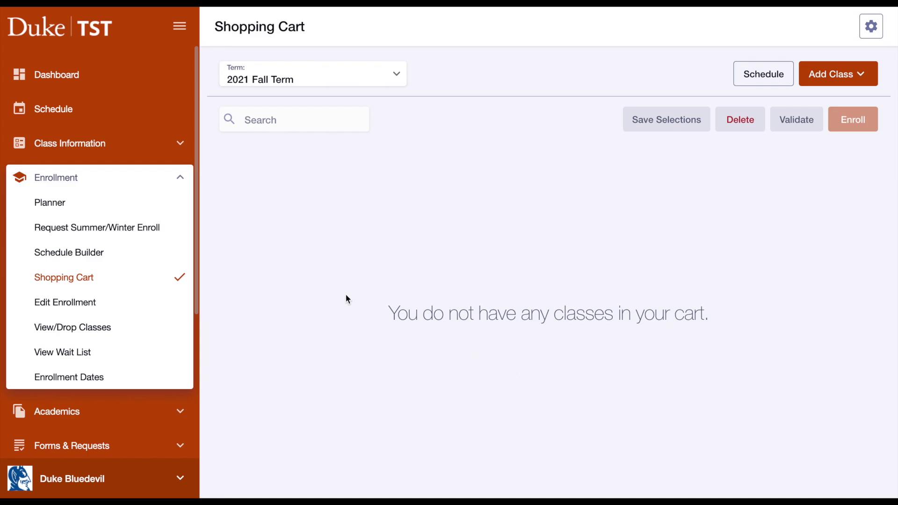
{"action": "left_click", "coordinate": [182, 178]}
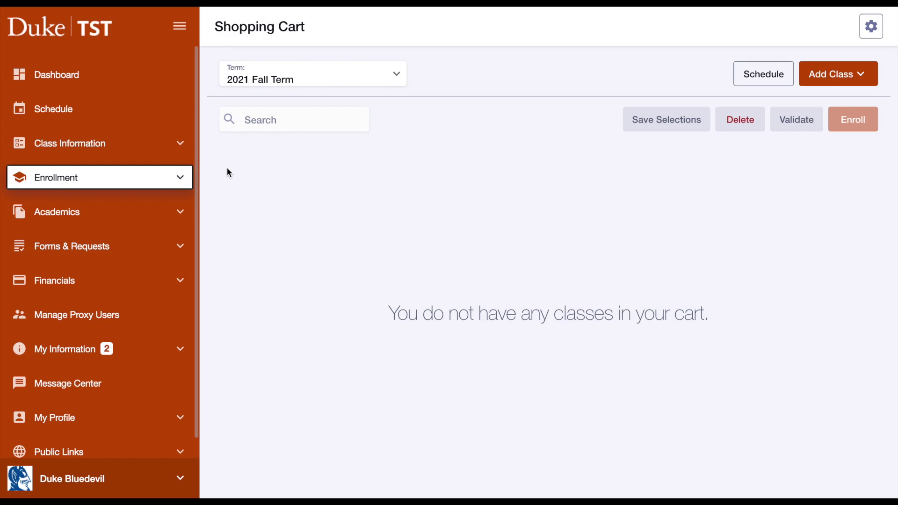
- Run a Simple Class Search for Art History (ARTHIST) classes in the 2021 Fall Term
{"action": "left_click", "coordinate": [176, 146]}
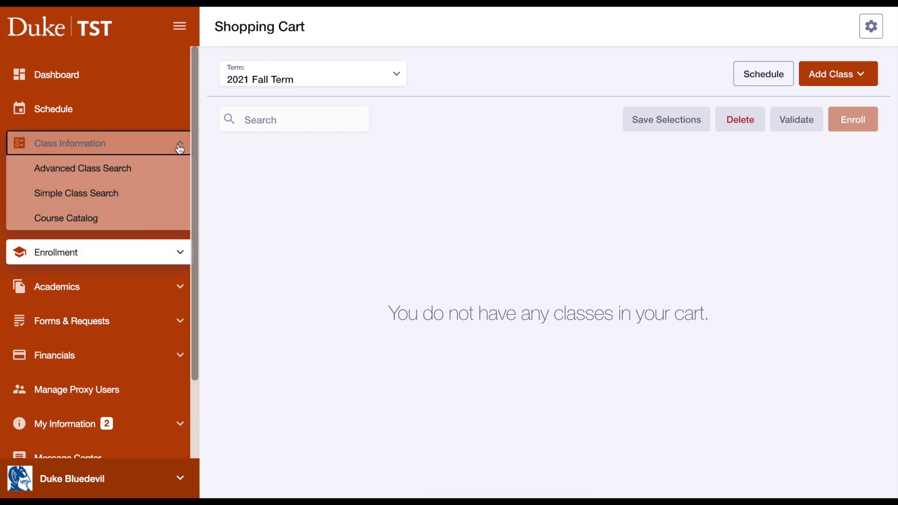
{"action": "left_click", "coordinate": [146, 190]}
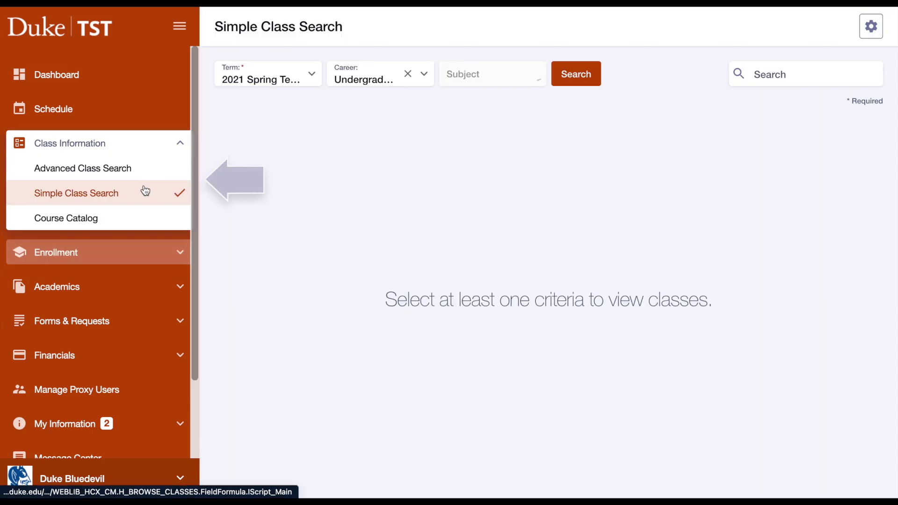
{"action": "left_click", "coordinate": [312, 75]}
{"action": "left_click", "coordinate": [299, 101]}
{"action": "left_click", "coordinate": [468, 73]}
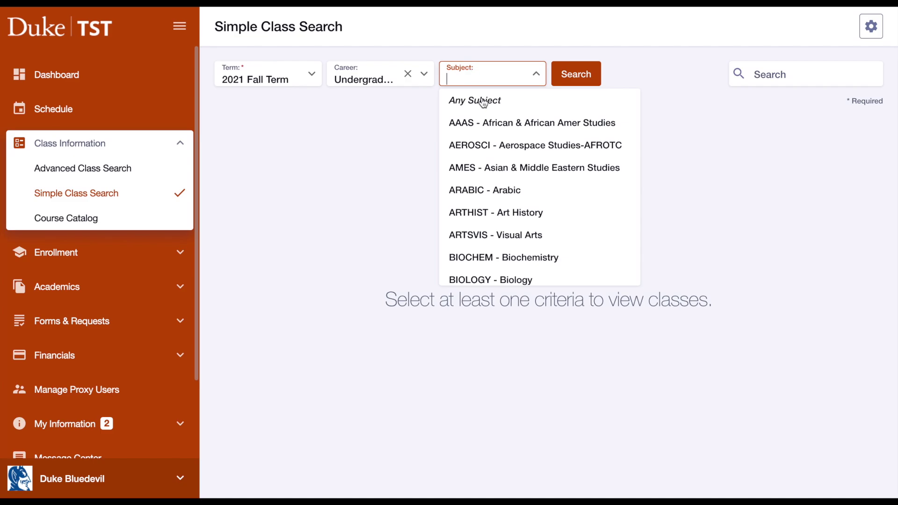
{"action": "left_click", "coordinate": [489, 208]}
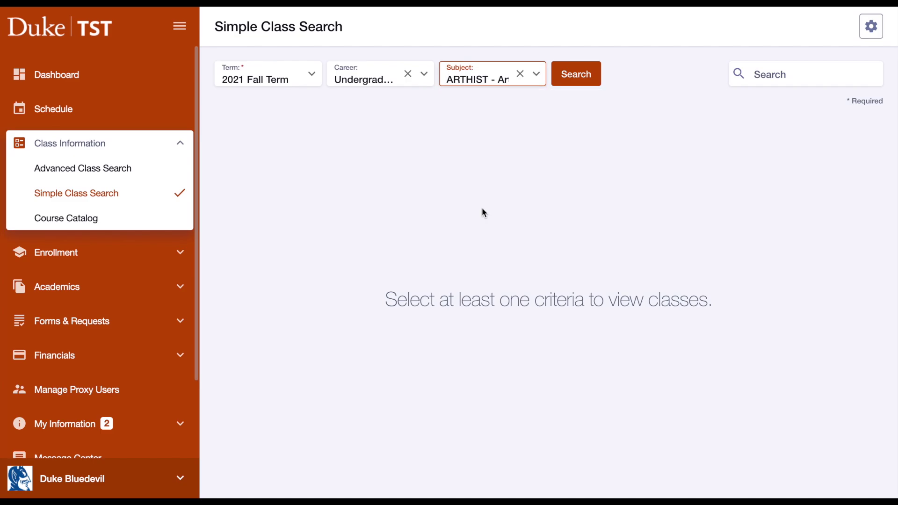
{"action": "left_click", "coordinate": [580, 76]}
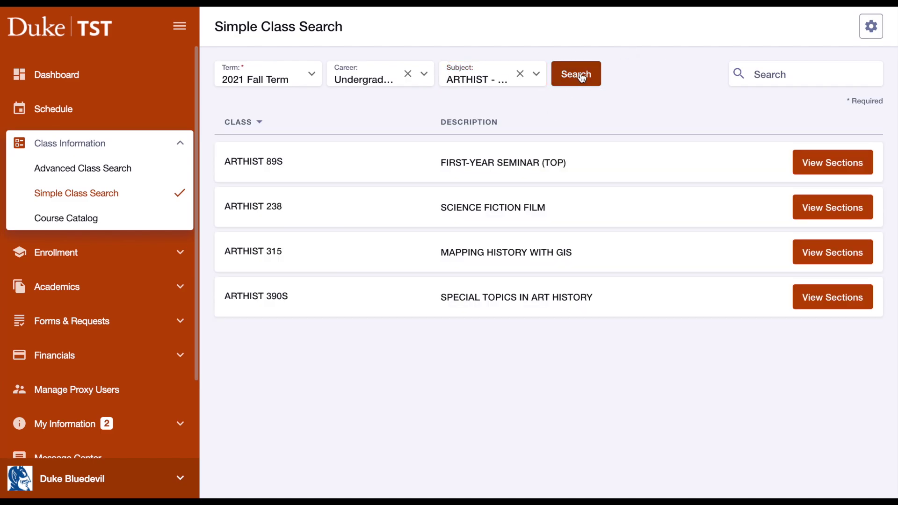
- Enroll in ARTHIST 89S section 02-SEM (class 5127) from its sections list
{"action": "left_click", "coordinate": [808, 160]}
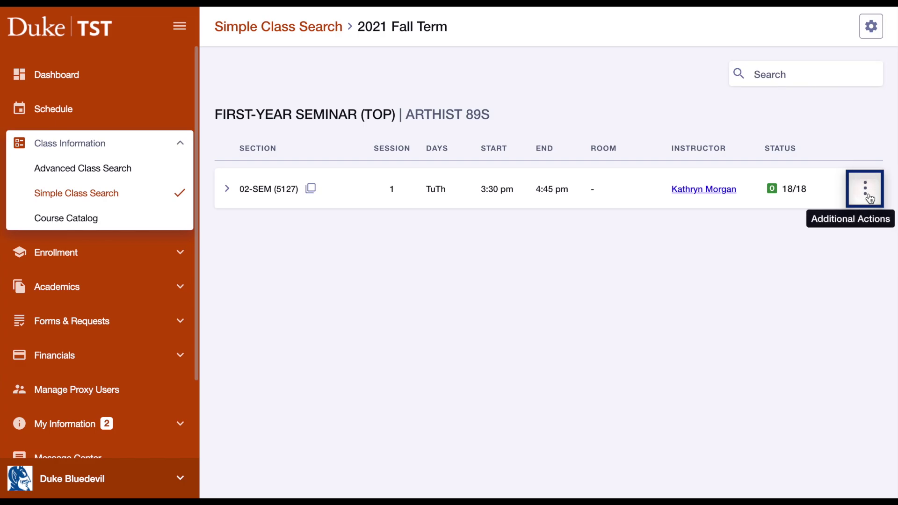
{"action": "left_click", "coordinate": [867, 192]}
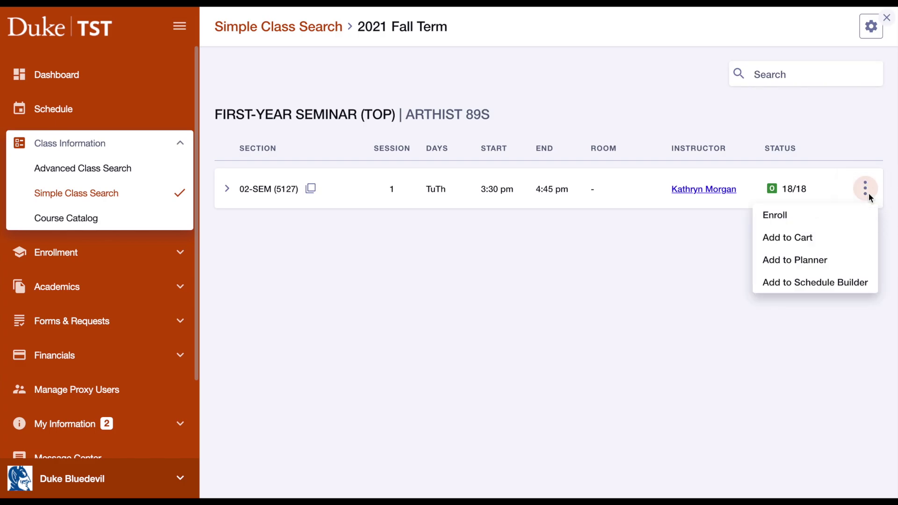
{"action": "left_click", "coordinate": [856, 214]}
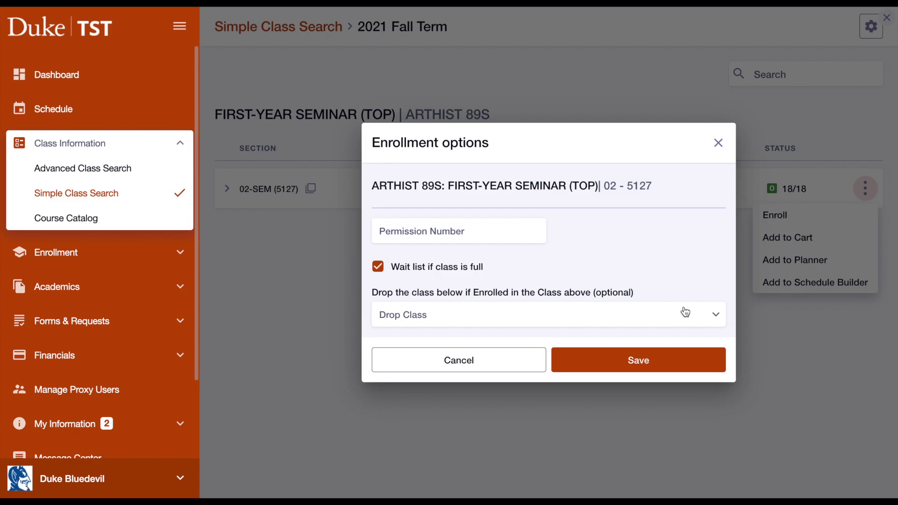
{"action": "left_click", "coordinate": [647, 359]}
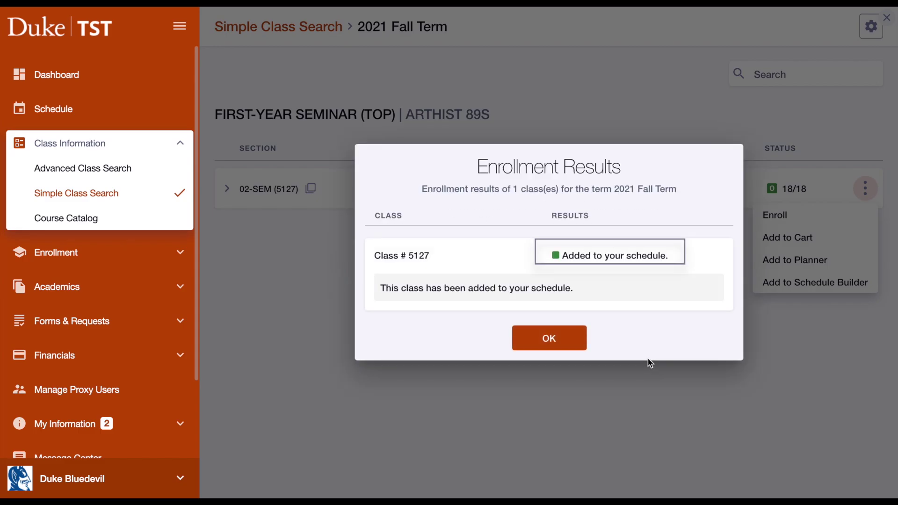
{"action": "left_click", "coordinate": [565, 333]}
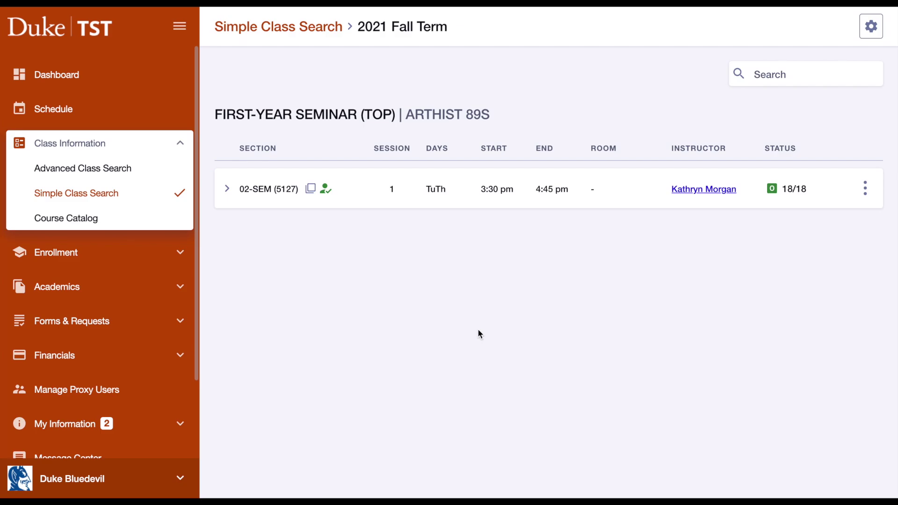
- Drop ARABIC 101 01D-DIS from View/Drop Classes and confirm the drop
{"action": "left_click", "coordinate": [179, 253]}
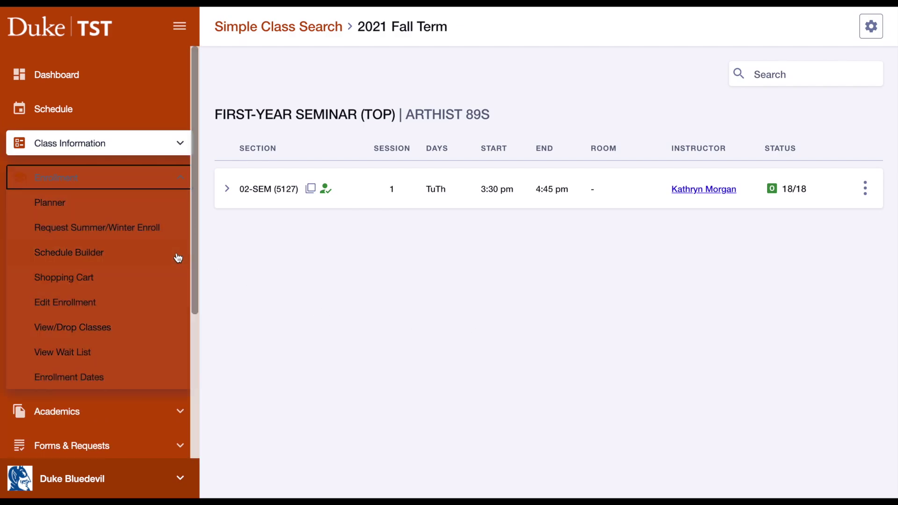
{"action": "left_click", "coordinate": [144, 329]}
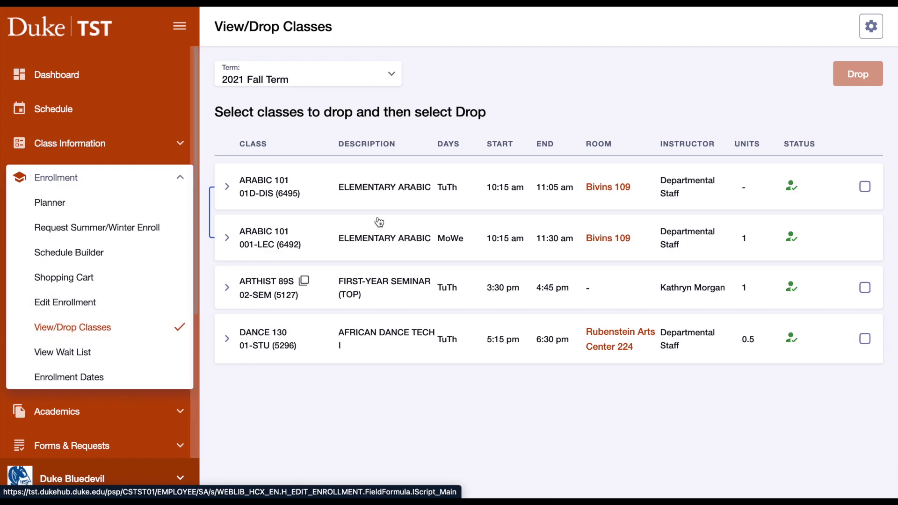
{"action": "left_click", "coordinate": [866, 187]}
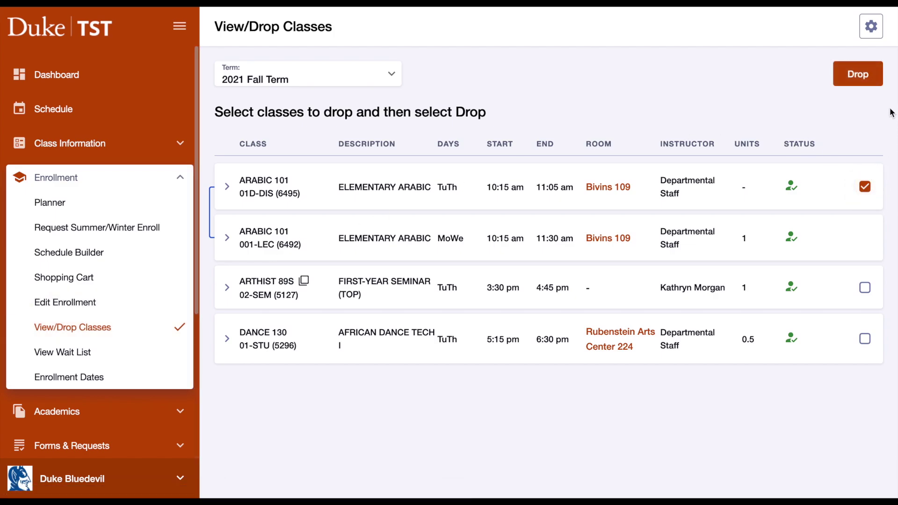
{"action": "left_click", "coordinate": [872, 76]}
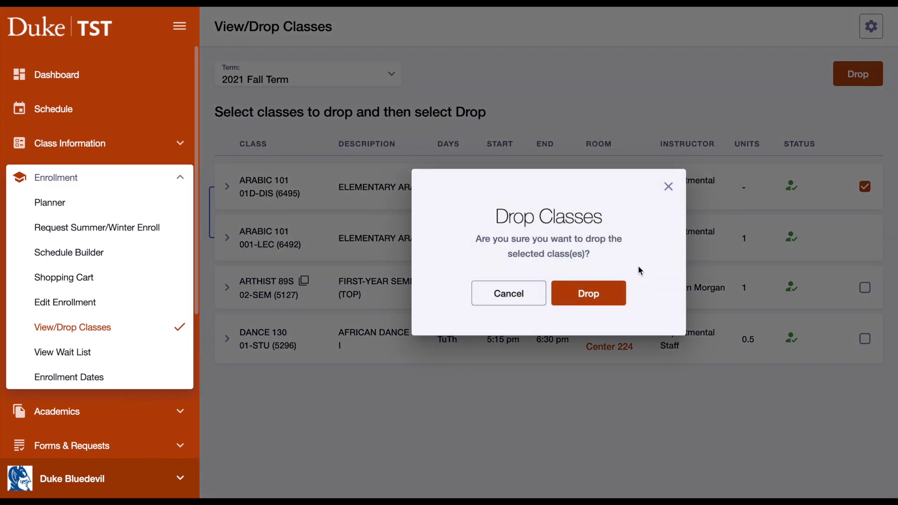
{"action": "left_click", "coordinate": [613, 293]}
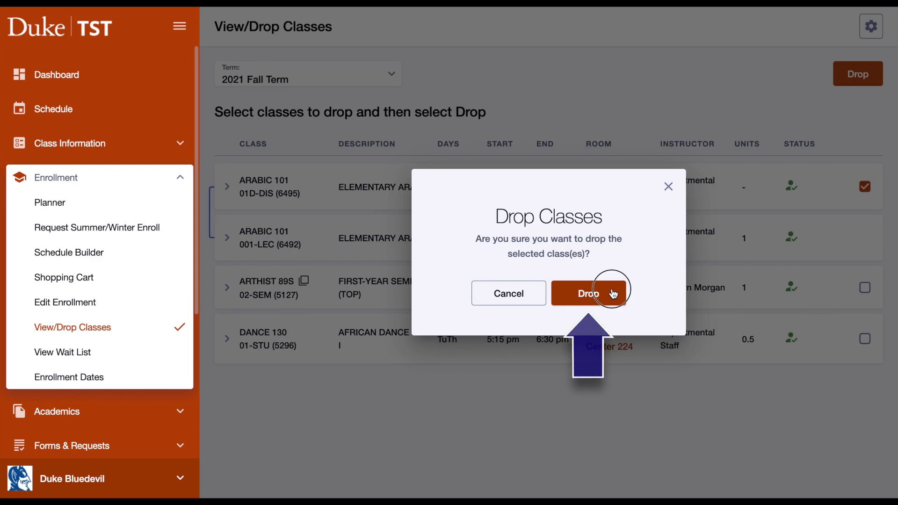
{"action": "left_click", "coordinate": [613, 293]}
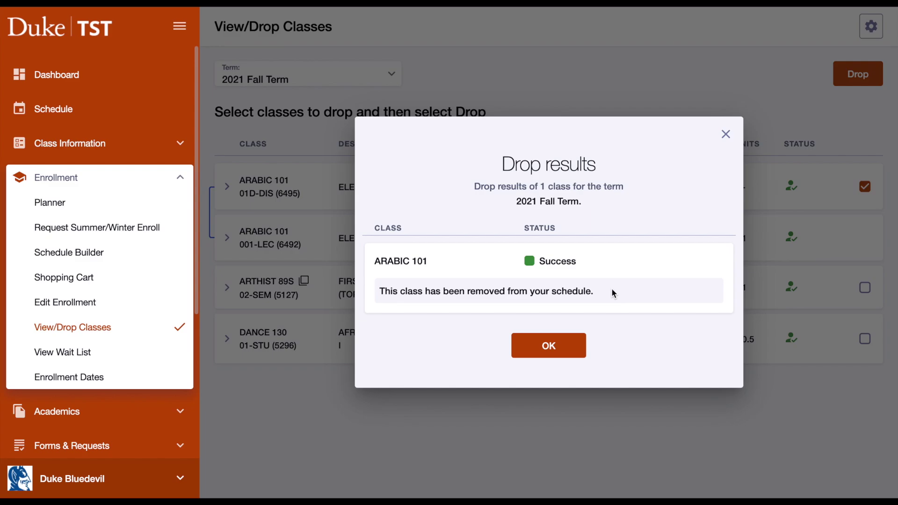
{"action": "left_click", "coordinate": [575, 335]}
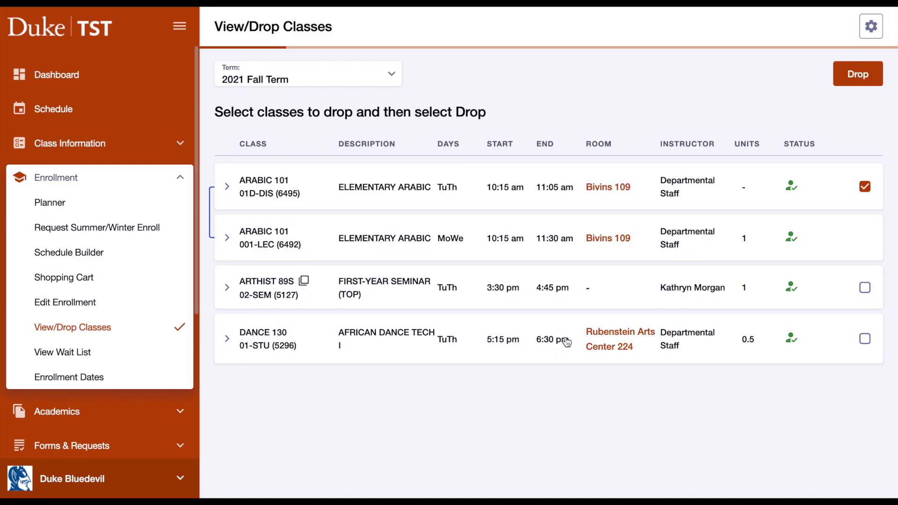
- Open the View Wait List page under Enrollment
{"action": "left_click", "coordinate": [143, 361]}
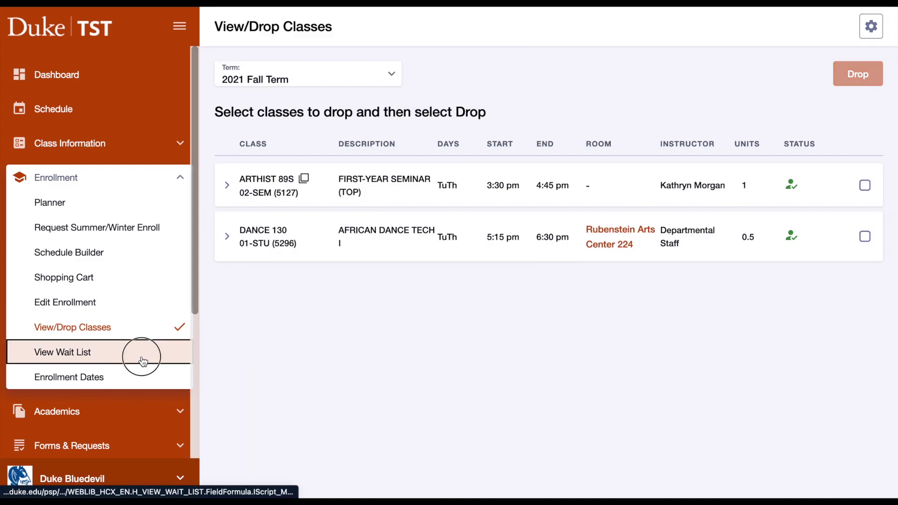